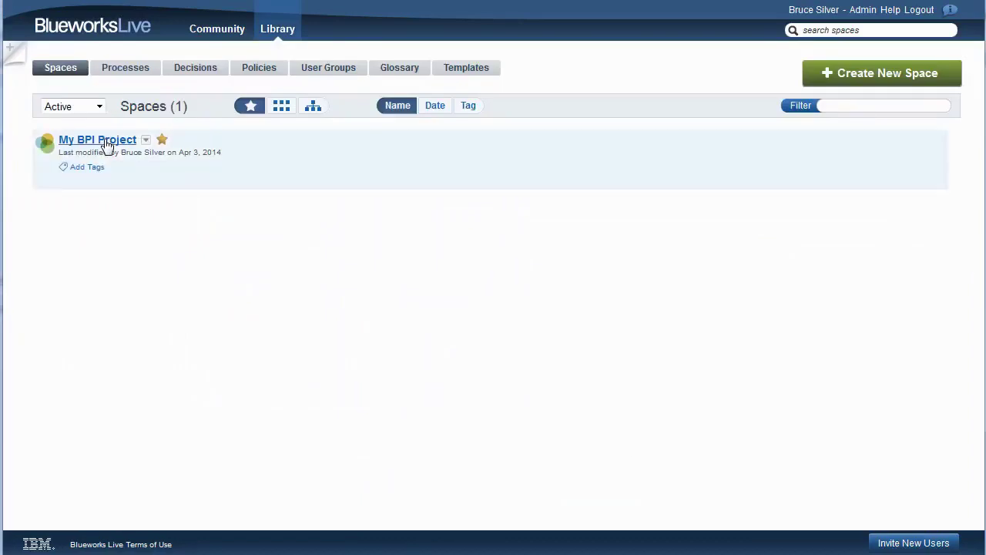
Open the My BPI Project space's user list and add the last available editor as a participant.
{"action": "left_click", "coordinate": [106, 142]}
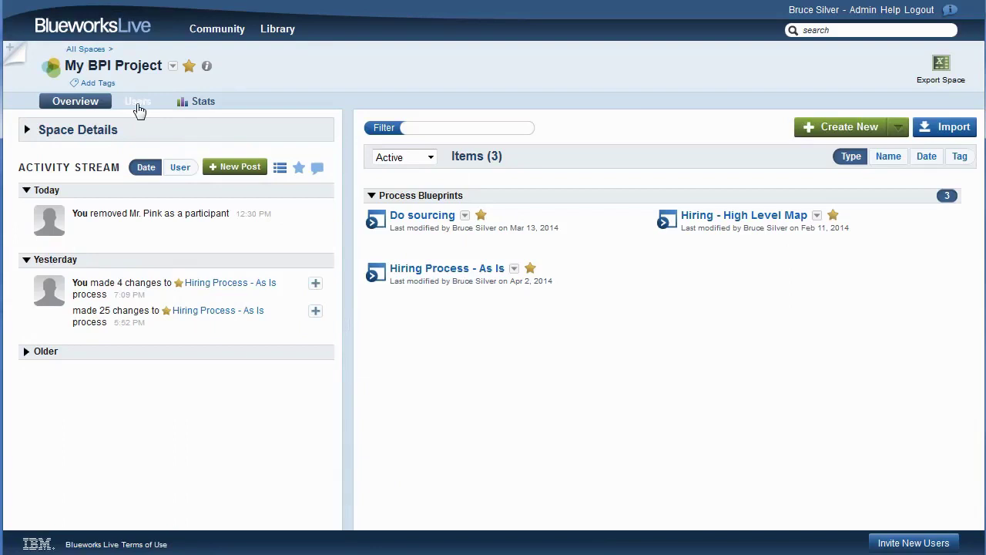
{"action": "left_click", "coordinate": [138, 104]}
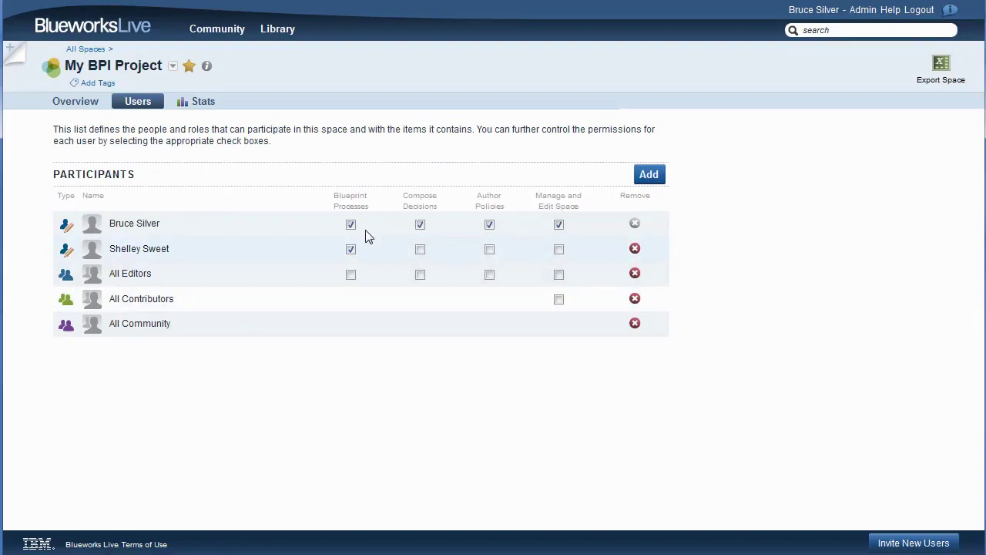
{"action": "left_click", "coordinate": [649, 177]}
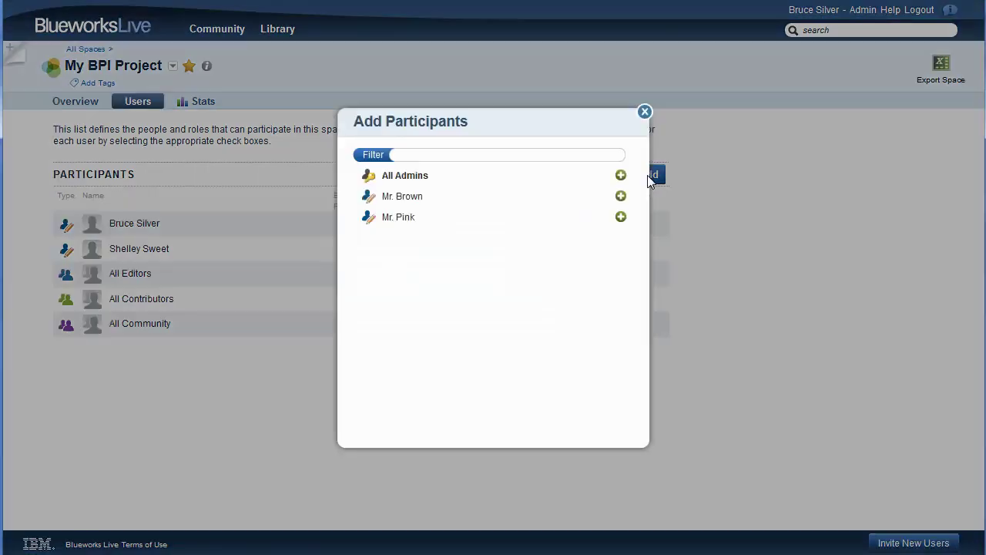
{"action": "left_click", "coordinate": [408, 218]}
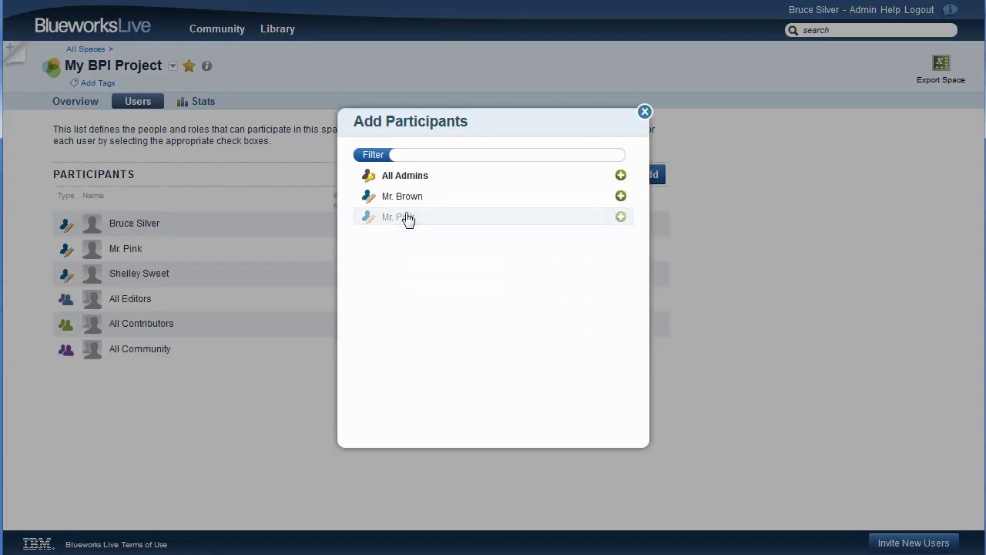
{"action": "left_click", "coordinate": [645, 111]}
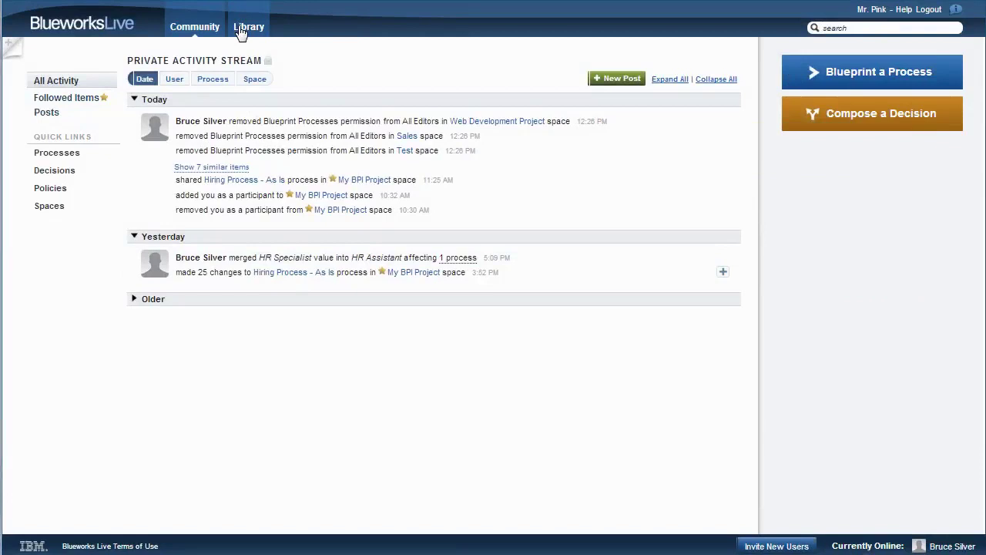
In the added participant's session, open Hiring Process - As Is from the library and start editing it.
{"action": "left_click", "coordinate": [241, 33]}
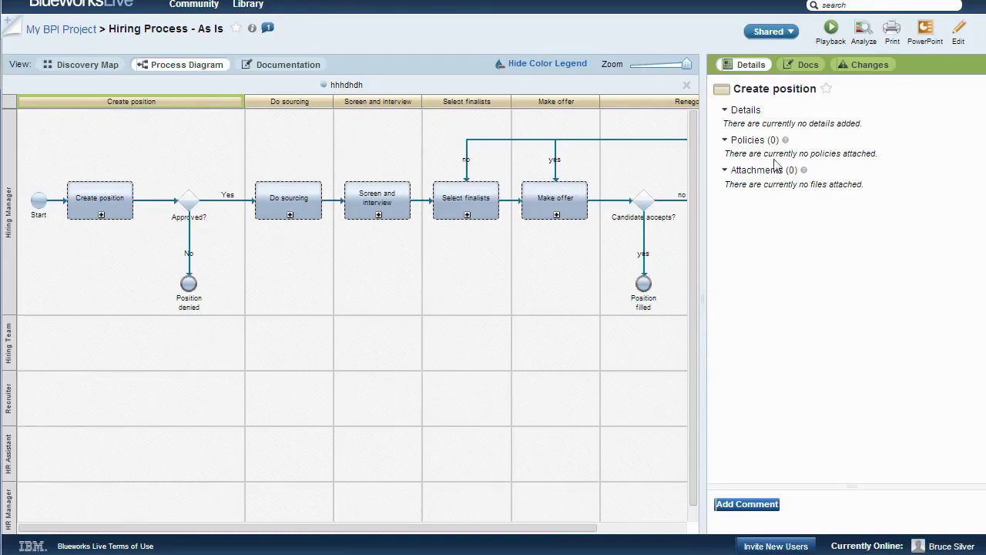
{"action": "left_click", "coordinate": [961, 34]}
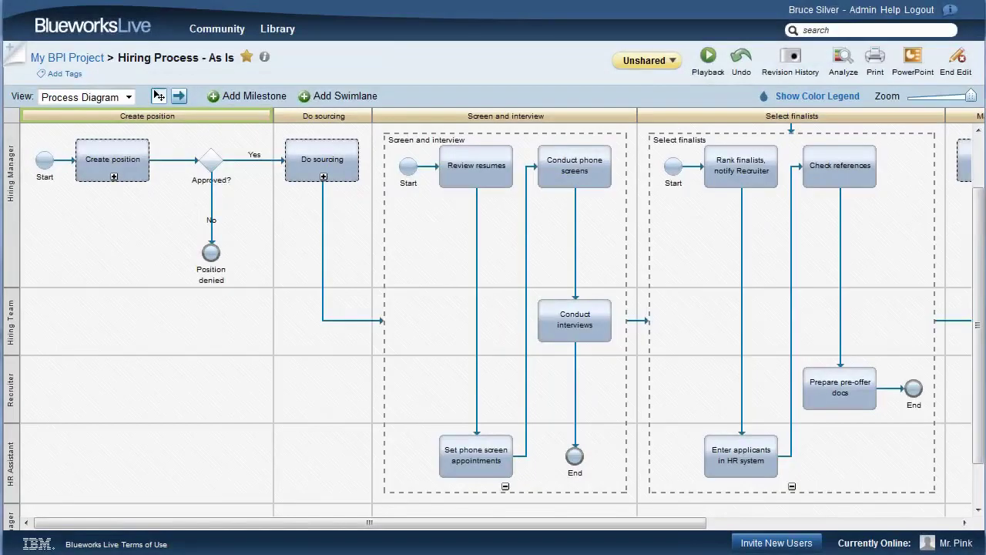
Open a chat with the online participant and send "Could you check out Screen and Interview? I don't think it's right.".
{"action": "mouse_move", "coordinate": [947, 548]}
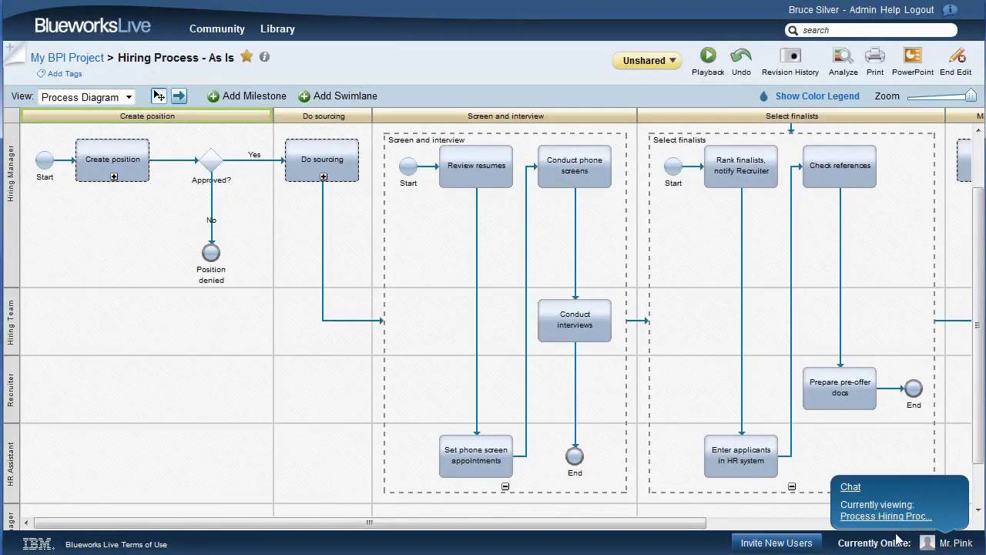
{"action": "left_click", "coordinate": [851, 487]}
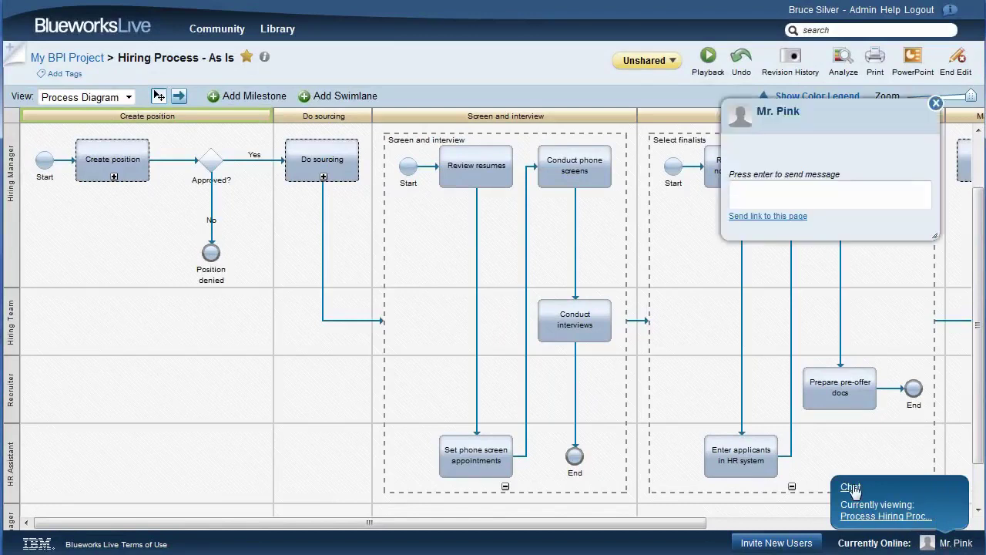
{"action": "type", "text": "Could you check out Screen and Interview?  I don't think it's right"}
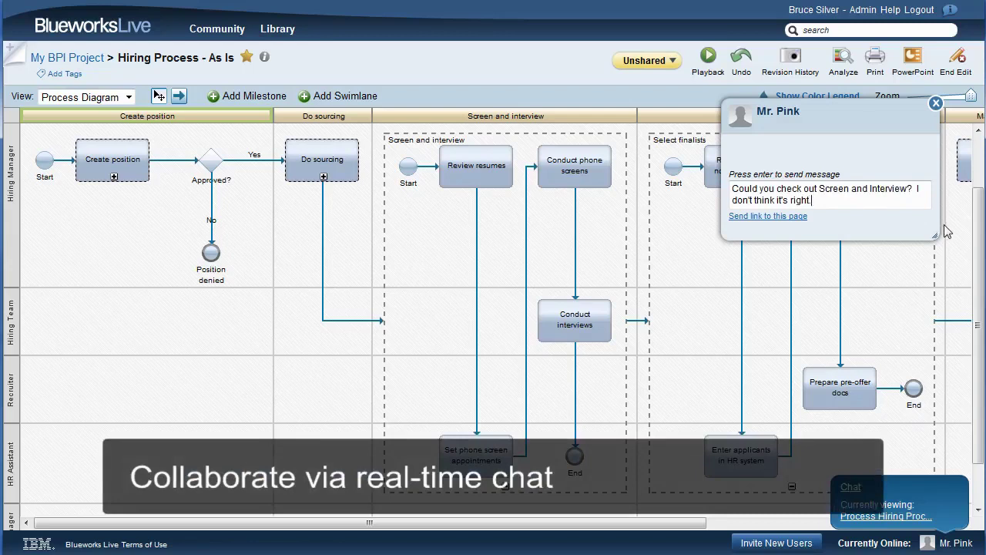
{"action": "type", "text": "."}
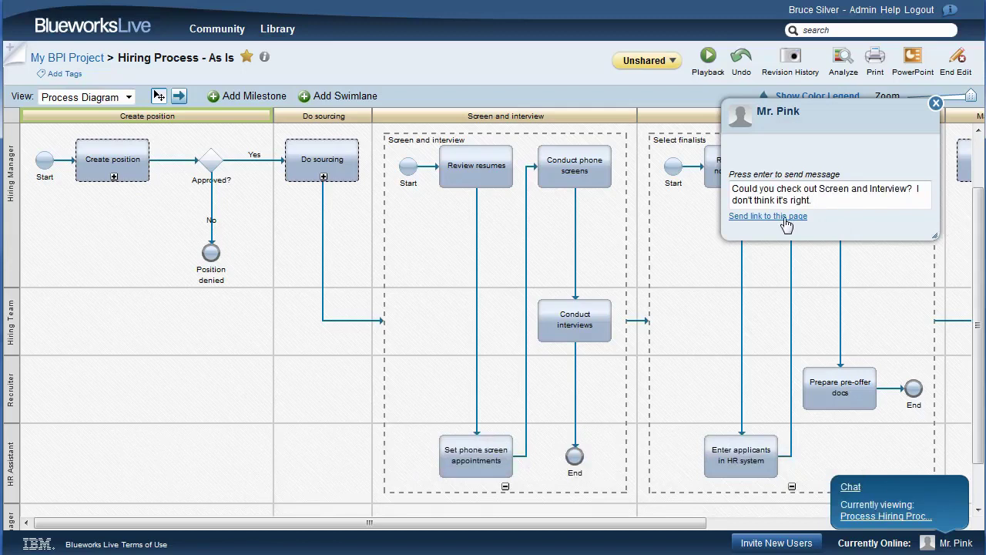
{"action": "key", "text": "Return"}
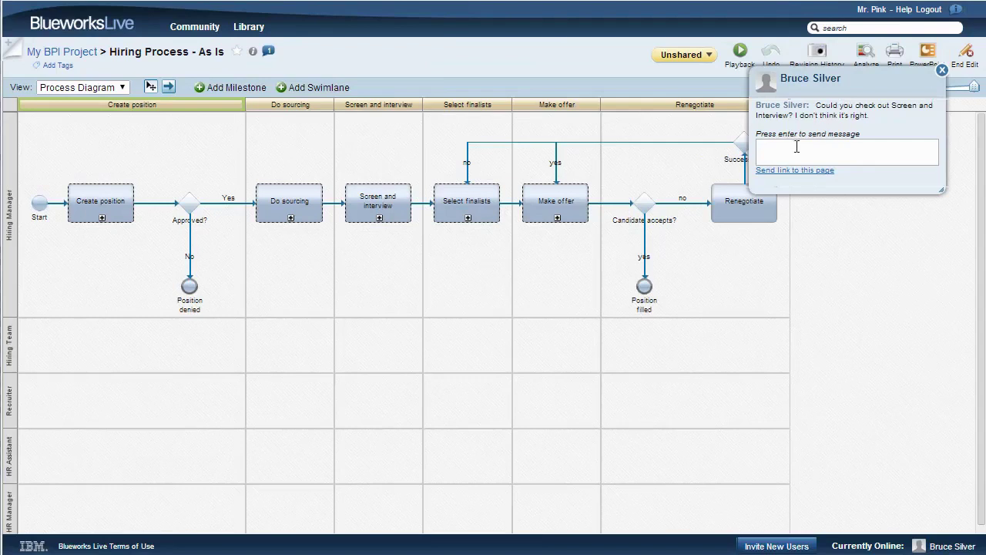
In the participant's session, reply in the chat with "OK, I'll change it if I think it's incorrect.".
{"action": "left_click", "coordinate": [795, 147]}
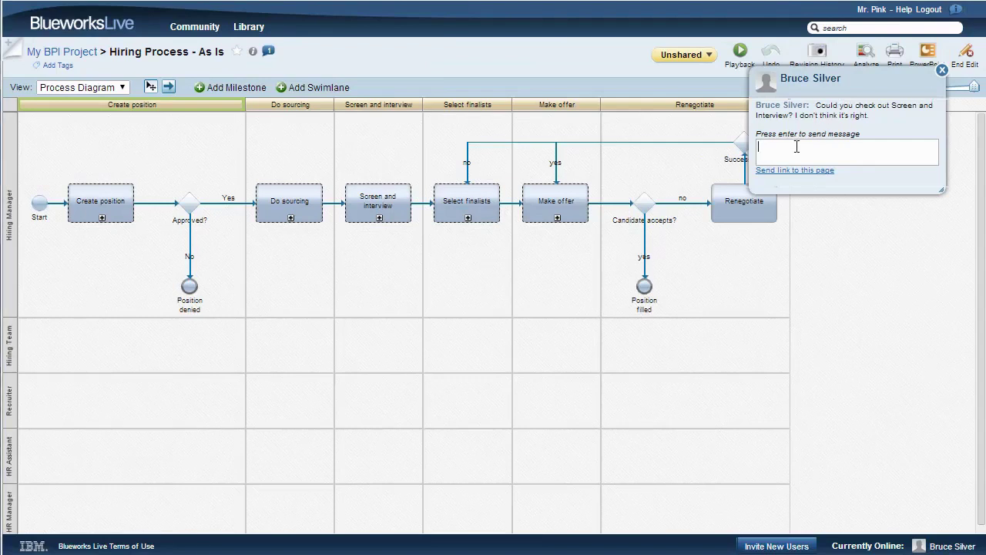
{"action": "type", "text": "OK, I'll change it if I think it's incorrect."}
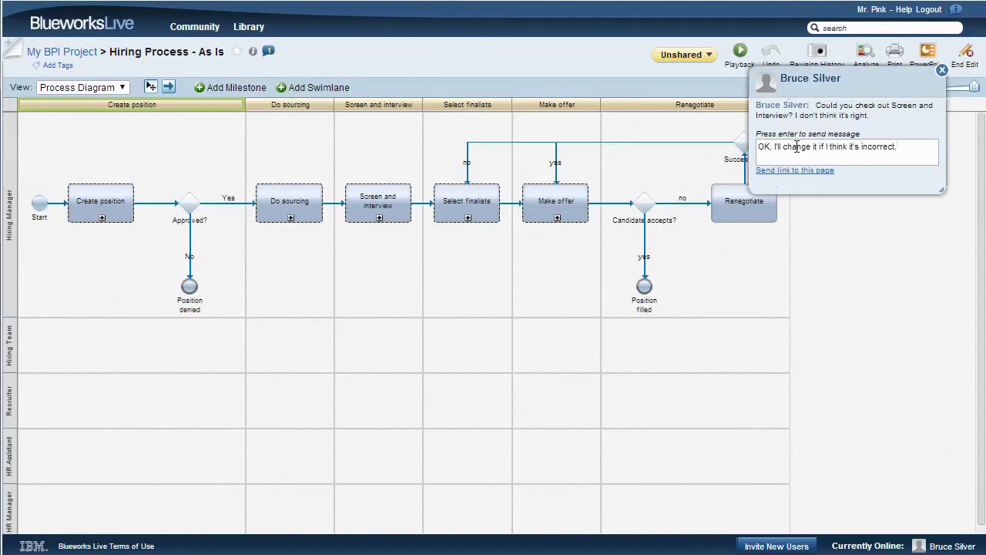
{"action": "key", "text": "Return"}
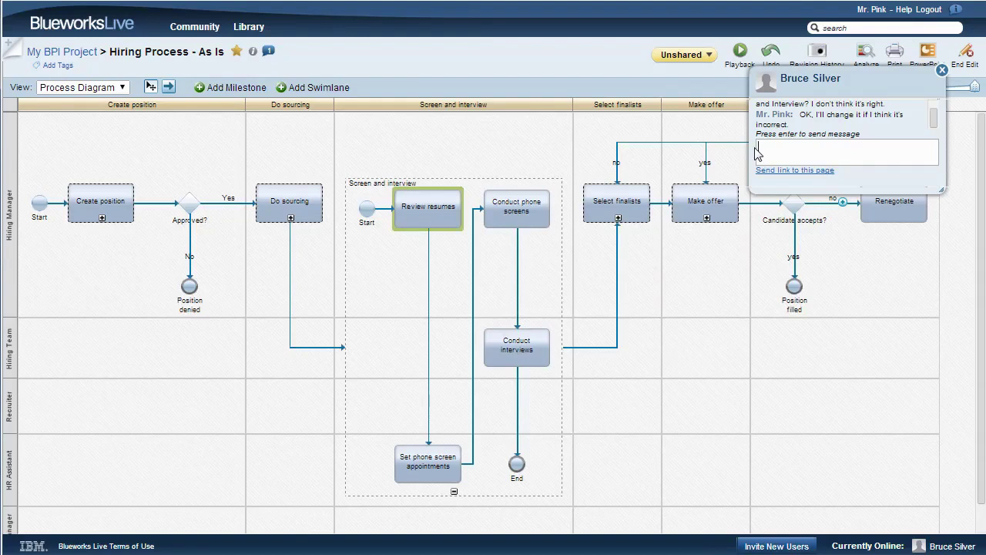
Send "Actually the recruiter reviews the resumes. I'll make the change." in the chat and move the Review resumes activity into the Recruiter swimlane.
{"action": "type", "text": "Actually the recruiter reviews the resumes.  I'll make the chang"}
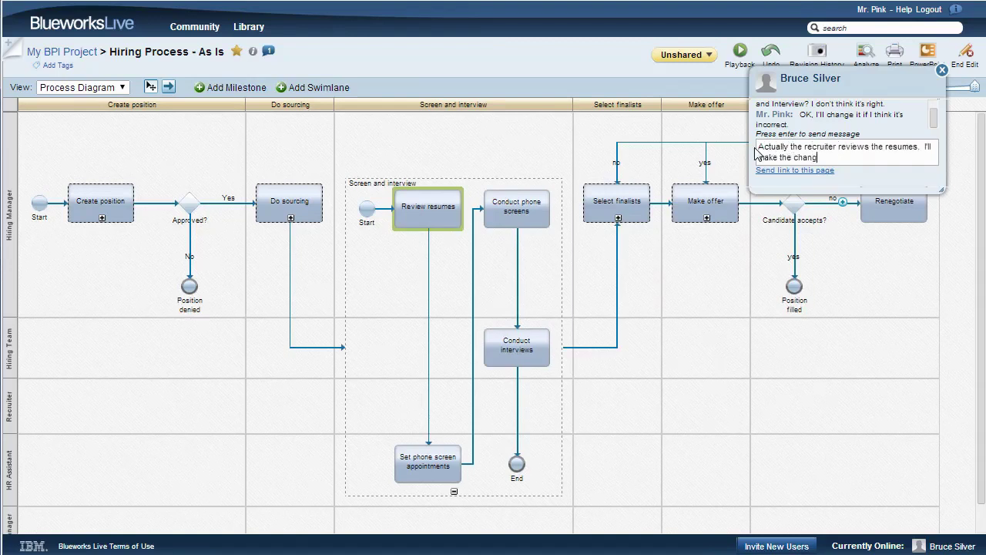
{"action": "type", "text": "e."}
{"action": "key", "text": "Return"}
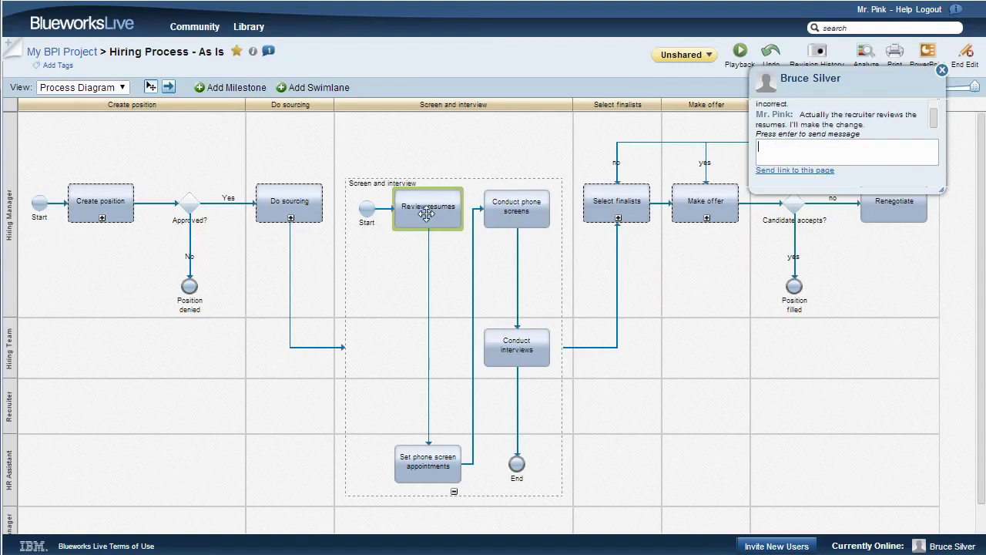
{"action": "left_click_drag", "start_coordinate": [426, 213], "coordinate": [397, 406]}
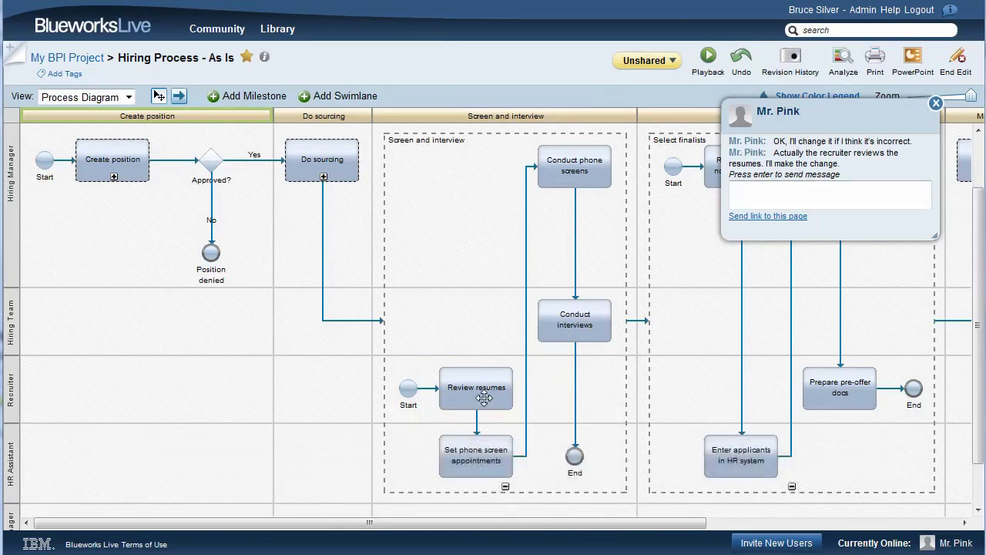
In the administrator's session, answer the participant's chat with "OK i see it. Thanks.".
{"action": "left_click", "coordinate": [756, 191]}
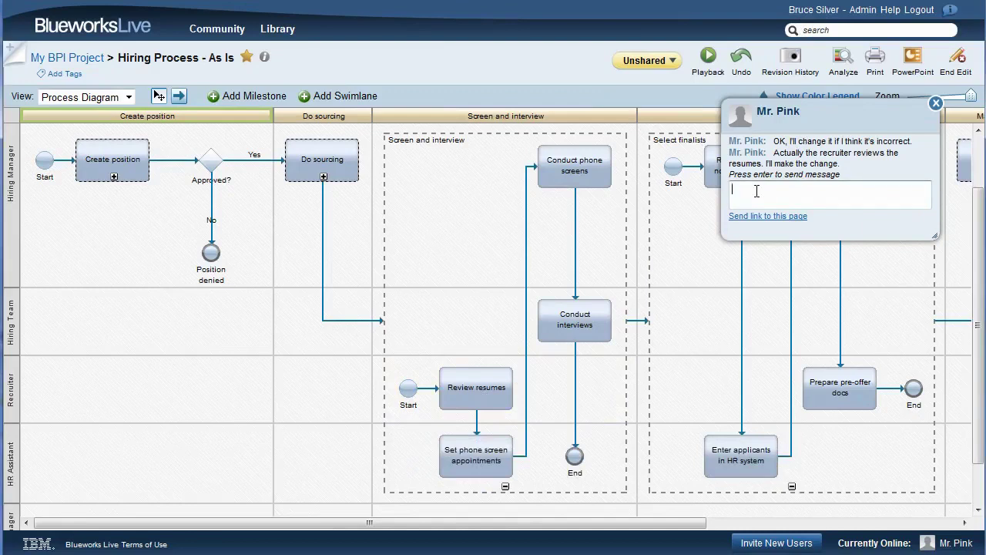
{"action": "type", "text": "OK i see it. Thanks."}
{"action": "key", "text": "Return"}
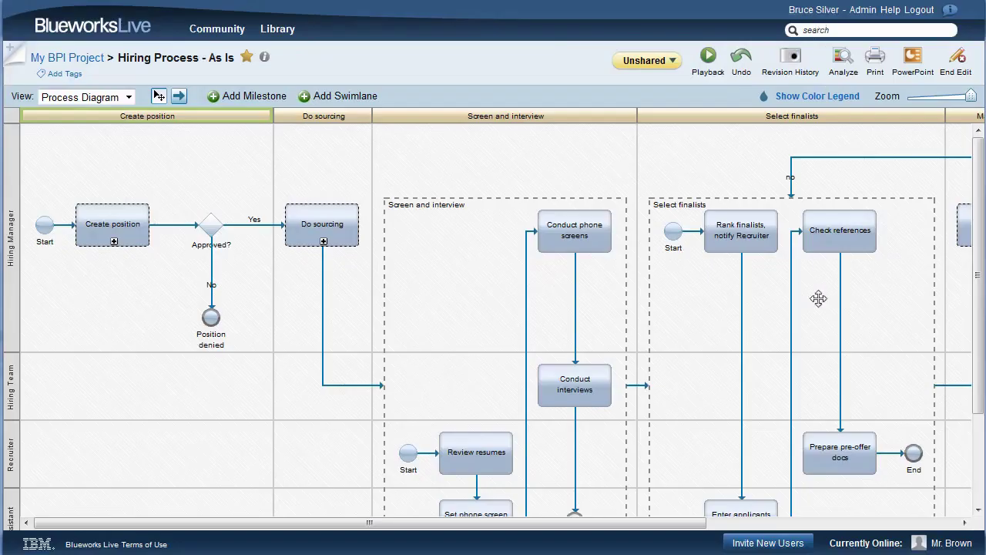
Send the other online user the chat message "I will share the diagram so you can look at it and comment." and share the process.
{"action": "left_click", "coordinate": [953, 543]}
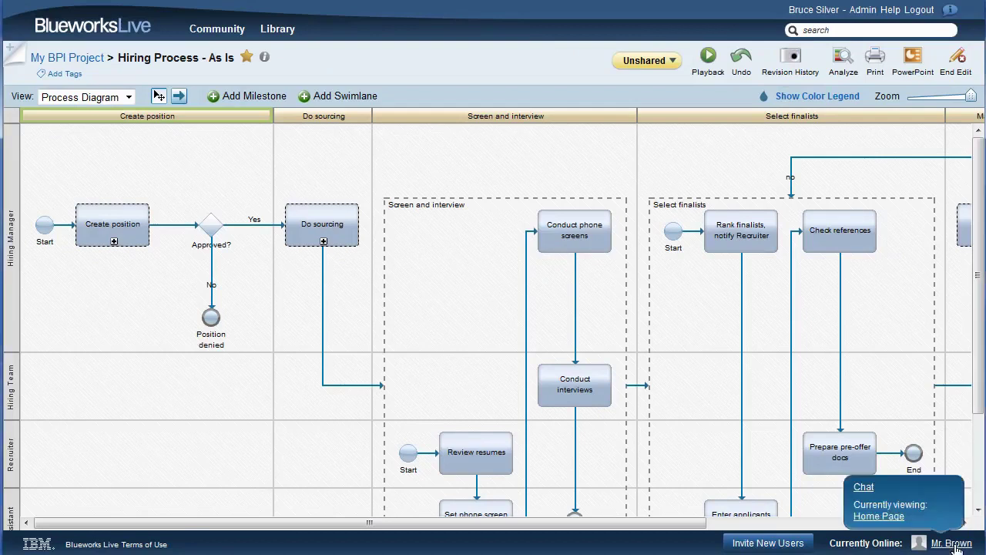
{"action": "left_click", "coordinate": [864, 488]}
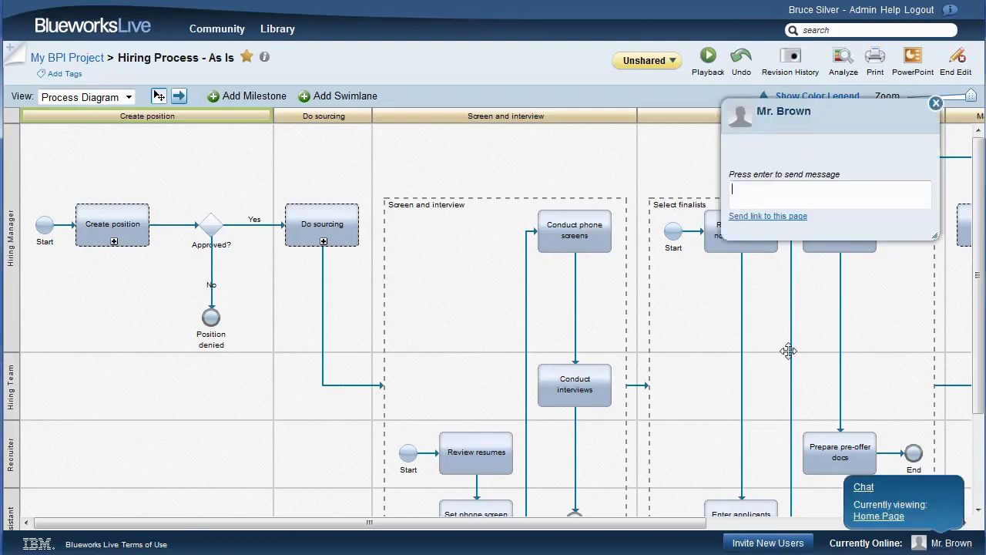
{"action": "type", "text": "I will share"}
{"action": "type", "text": "I will share the d"}
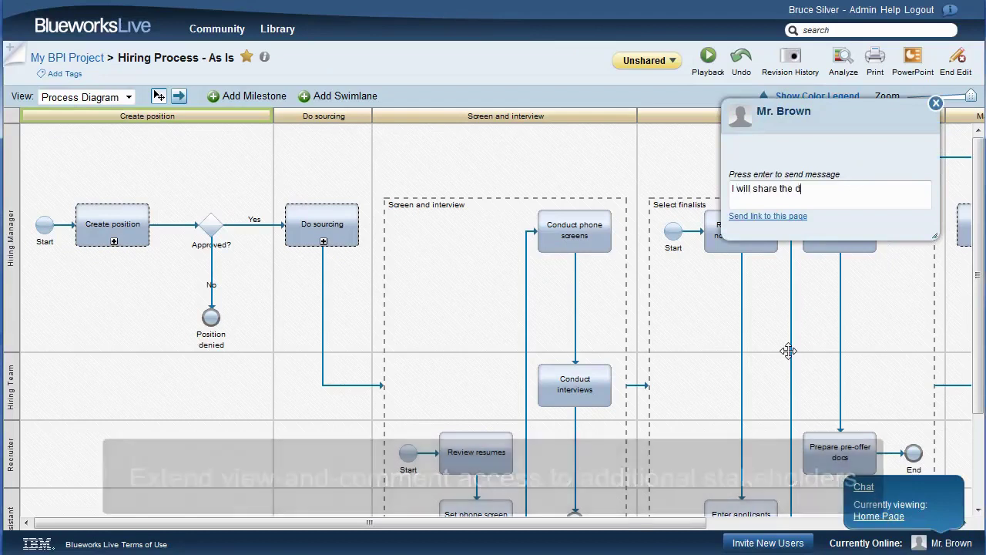
{"action": "type", "text": "iagram so you can look at it and comment."}
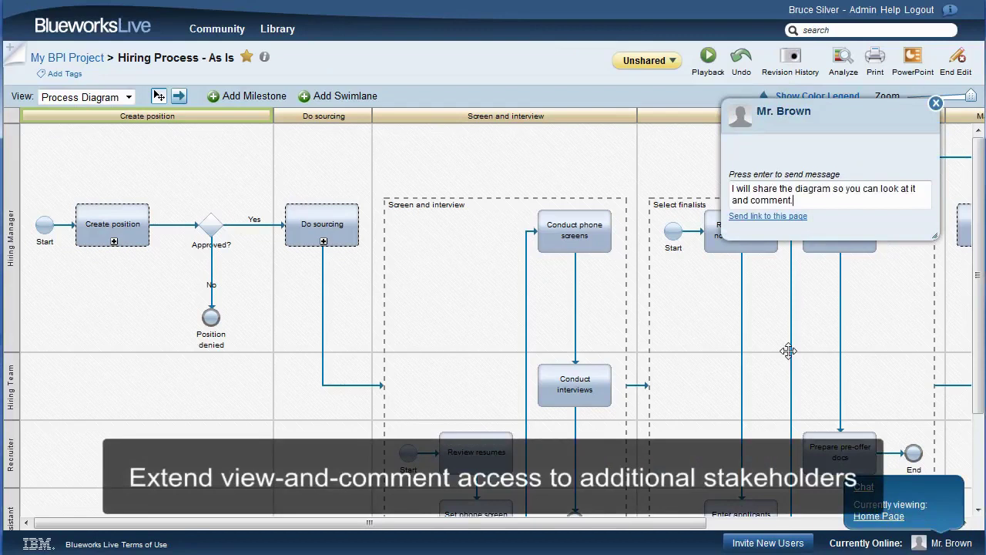
{"action": "key", "text": "Return"}
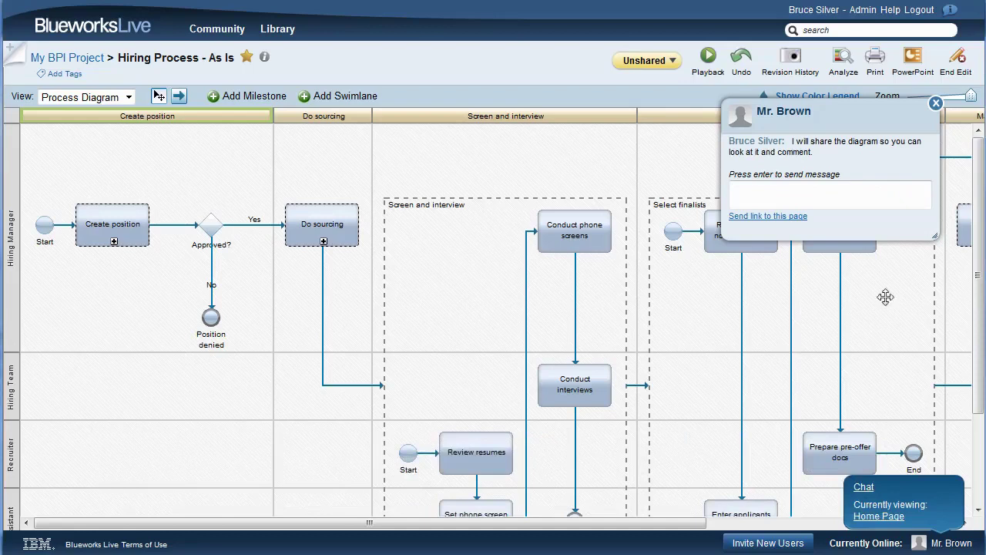
{"action": "left_click", "coordinate": [661, 66]}
{"action": "left_click", "coordinate": [621, 82]}
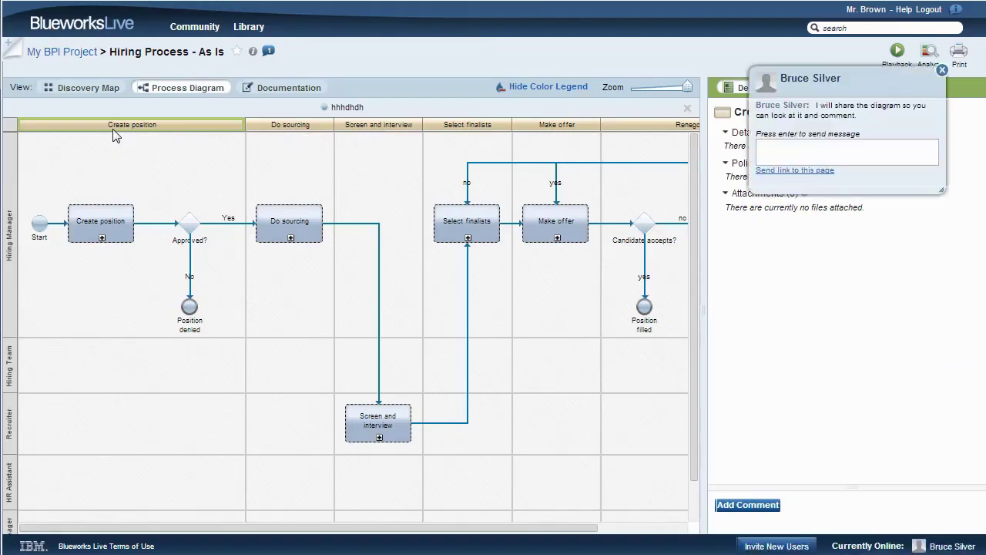
In the reviewer's session, expand the Create position subprocess and examine its activities across the swimlanes.
{"action": "left_click", "coordinate": [114, 131]}
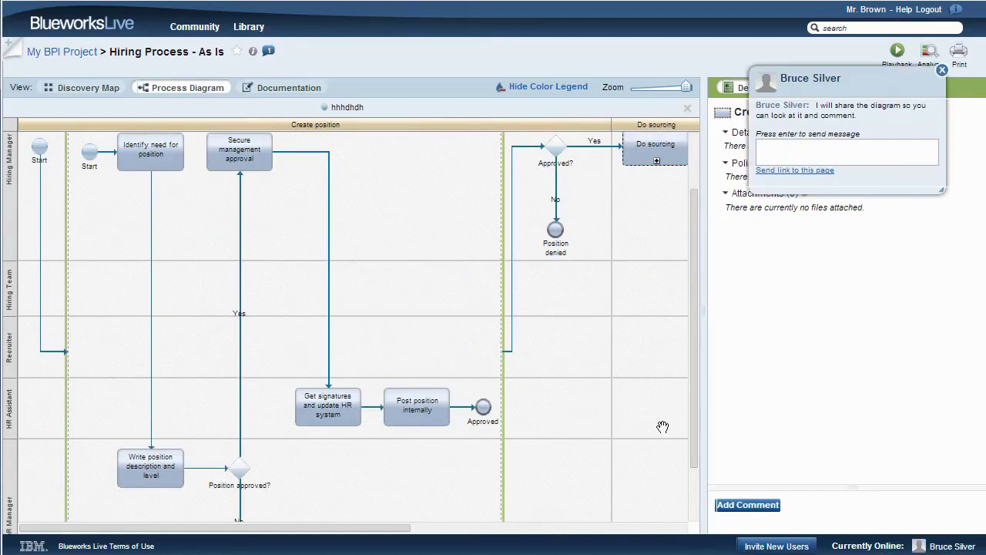
{"action": "scroll", "coordinate": [663, 426], "scroll_direction": "down", "scroll_amount": 1}
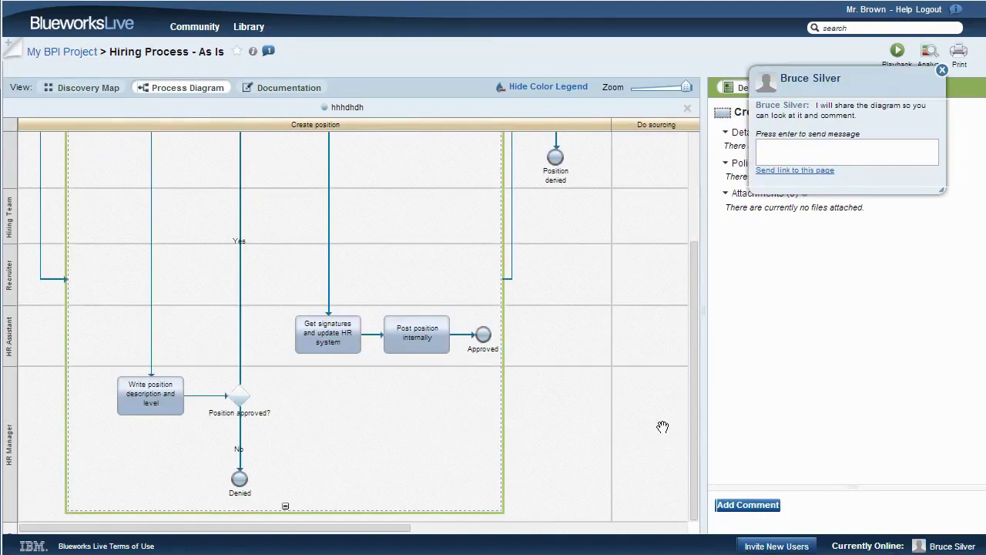
{"action": "scroll", "coordinate": [663, 426], "scroll_direction": "up", "scroll_amount": 2}
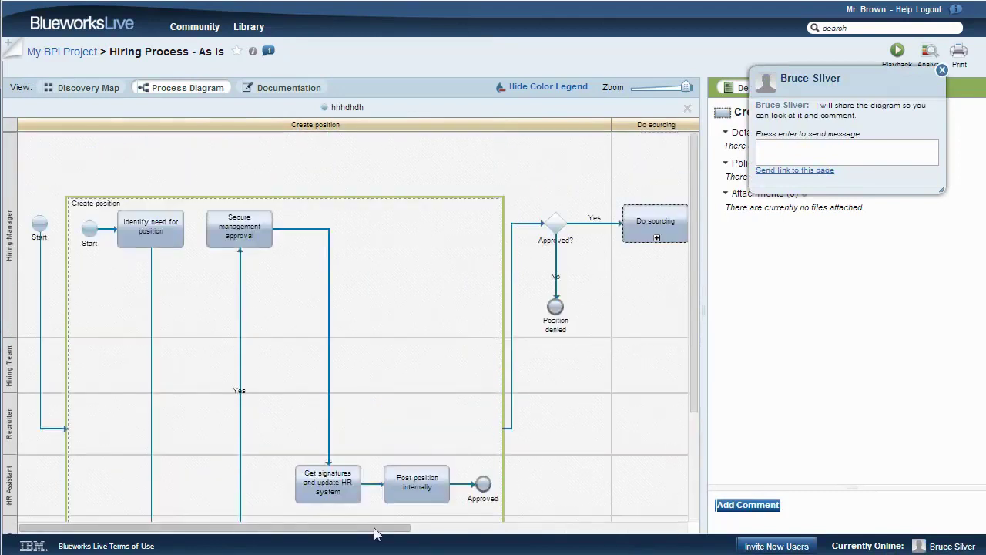
{"action": "left_click_drag", "start_coordinate": [375, 531], "coordinate": [492, 540]}
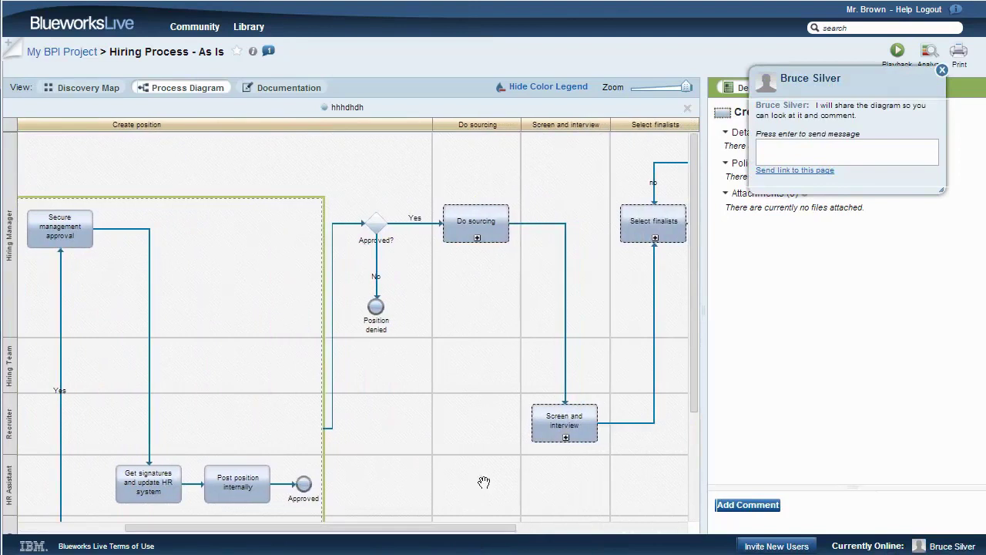
Expand the Do sourcing subprocess and add the comment "Yes it looks right to me." to it.
{"action": "left_click", "coordinate": [477, 238]}
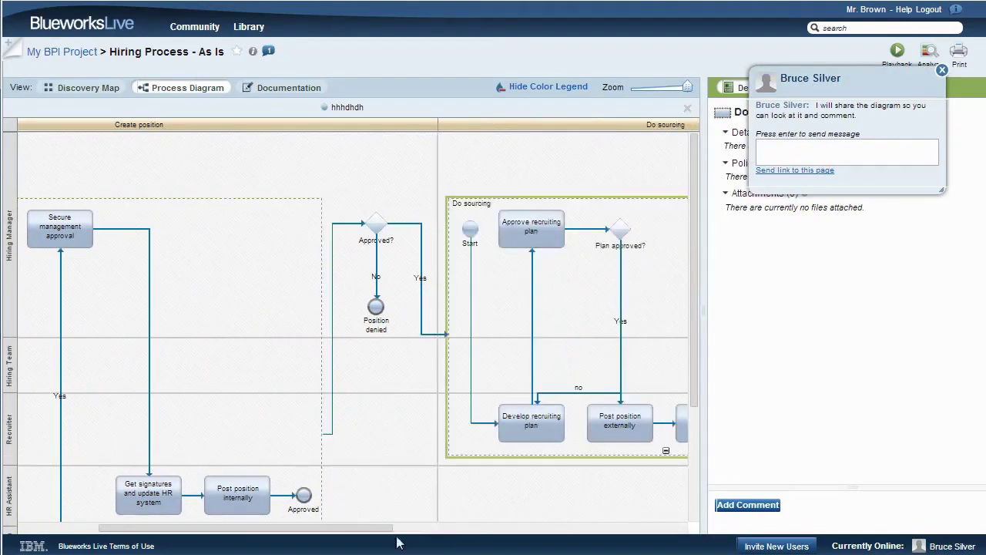
{"action": "left_click_drag", "start_coordinate": [386, 529], "coordinate": [551, 552]}
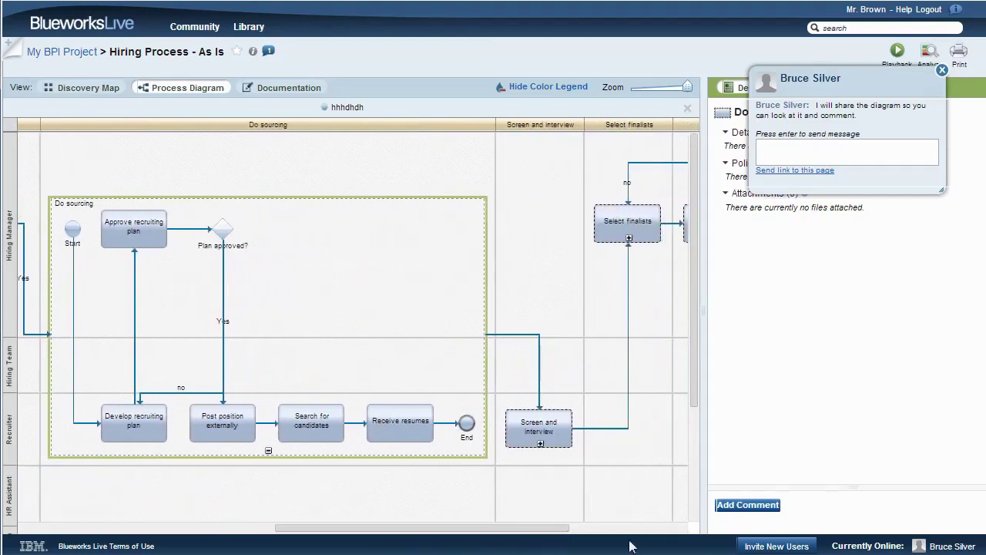
{"action": "left_click", "coordinate": [751, 505]}
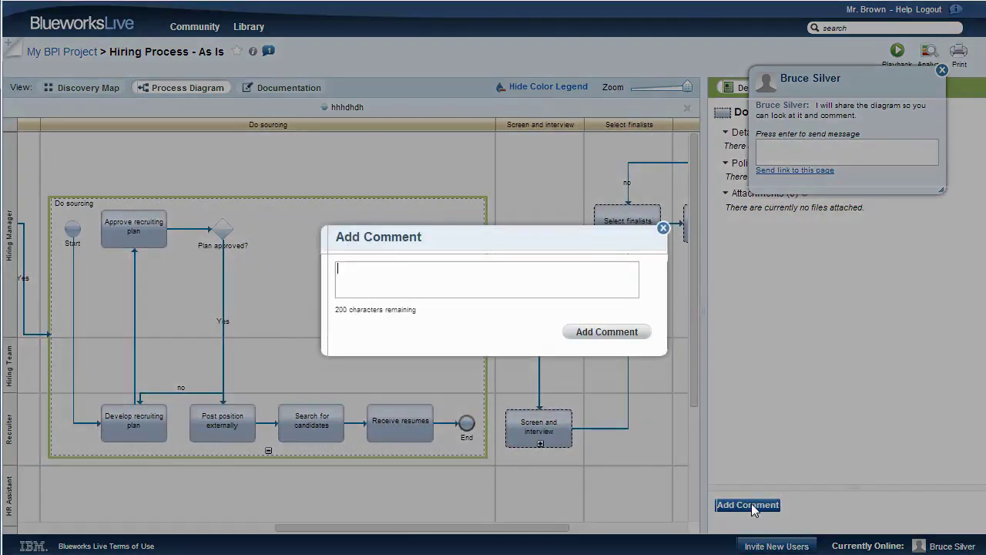
{"action": "type", "text": "Yes it looks right to me."}
{"action": "key", "text": "Return"}
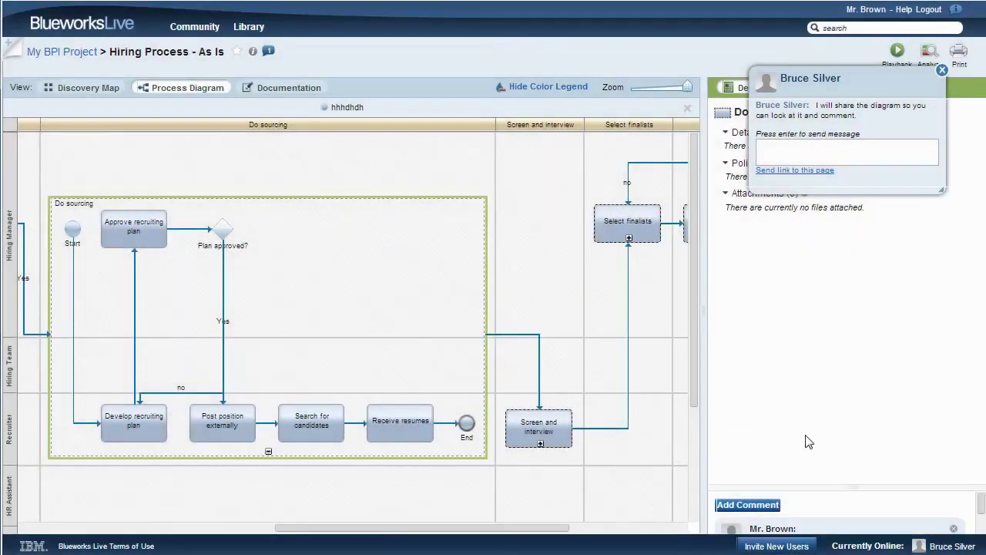
{"action": "left_click_drag", "start_coordinate": [981, 505], "coordinate": [981, 529]}
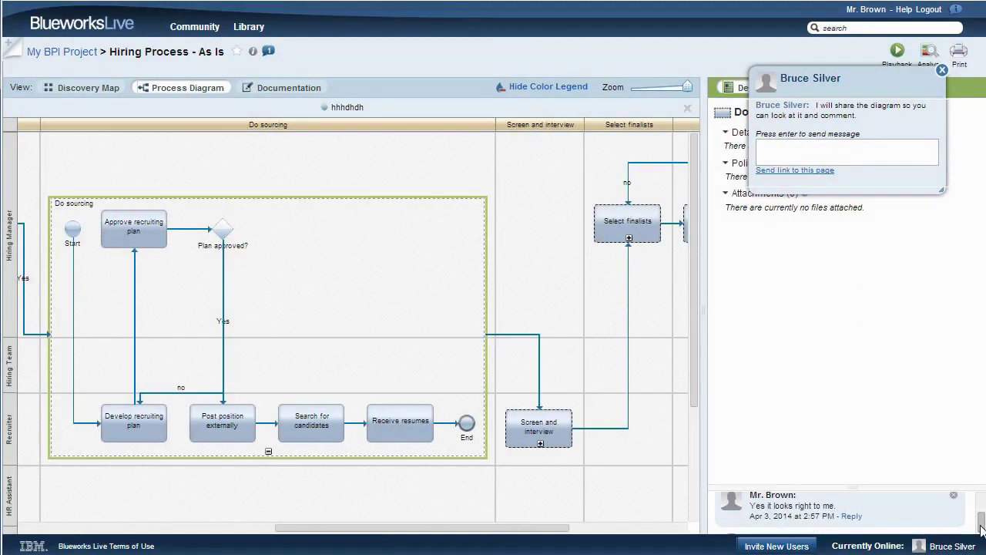